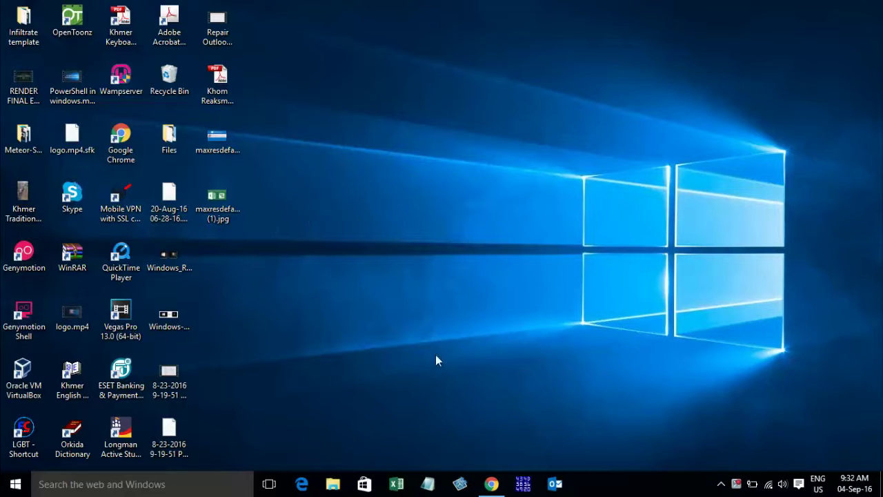
Open Gmail's full settings and switch the Signature option from 'No signature' to a custom signature.
{"action": "left_click", "coordinate": [491, 484]}
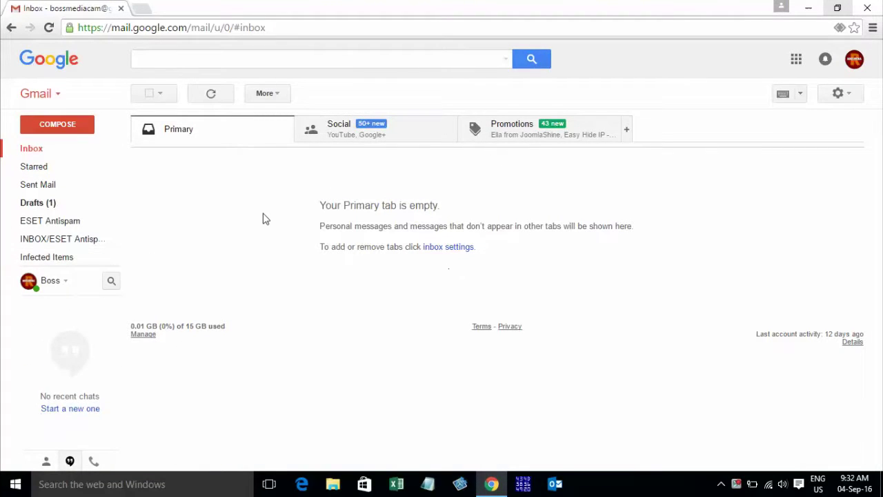
{"action": "left_click", "coordinate": [843, 94]}
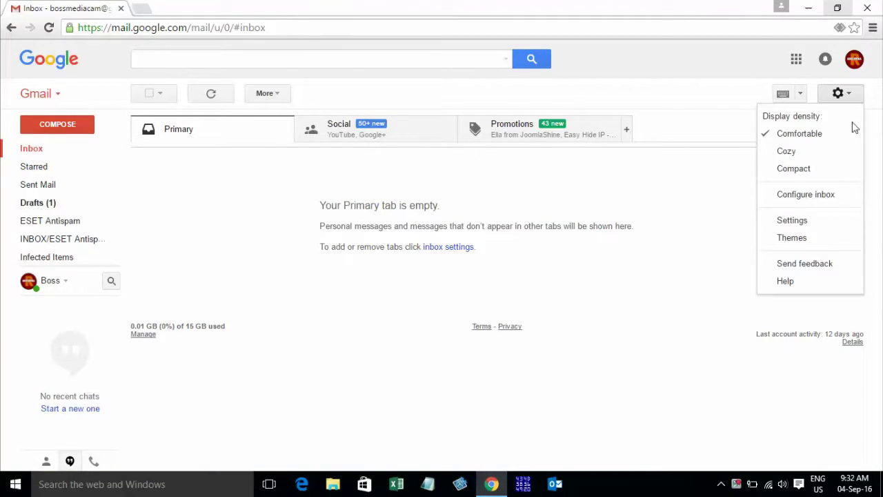
{"action": "left_click", "coordinate": [791, 221]}
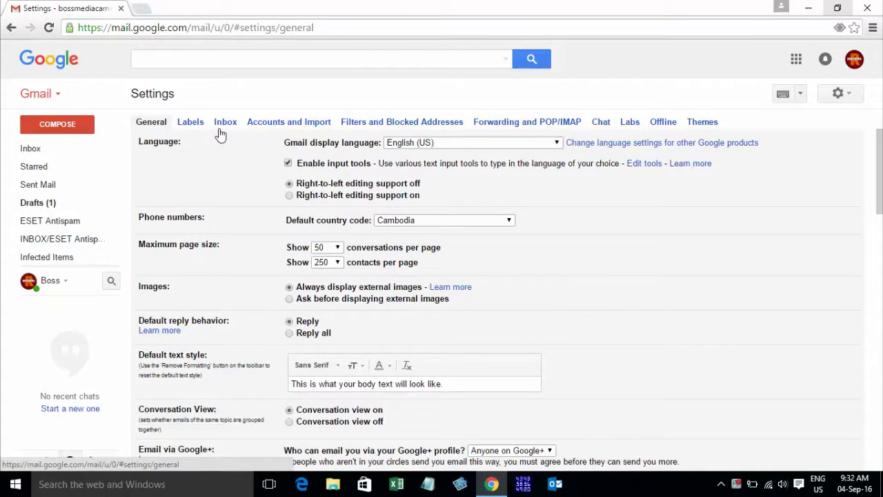
{"action": "scroll", "coordinate": [221, 144], "scroll_direction": "down", "scroll_amount": 15}
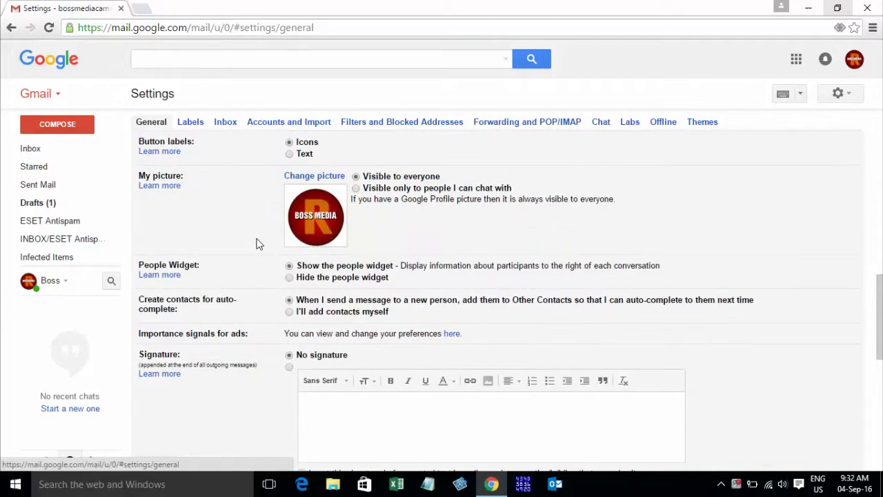
{"action": "left_click_drag", "start_coordinate": [138, 159], "coordinate": [184, 158]}
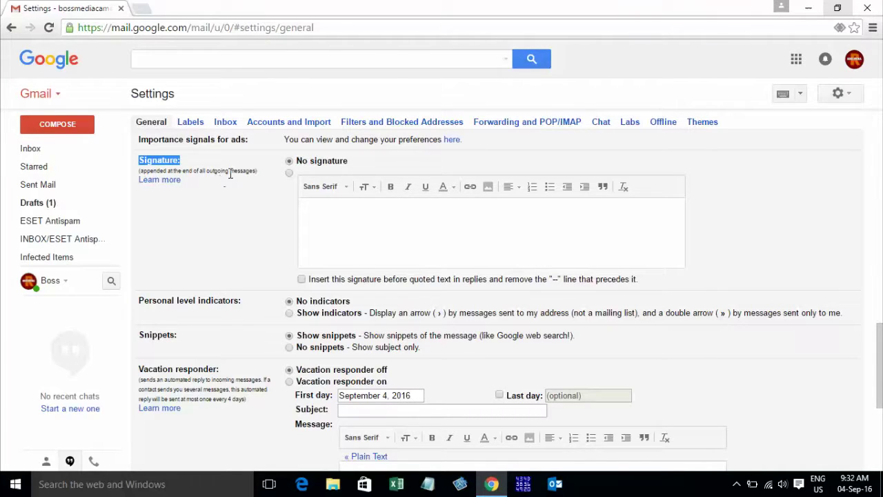
{"action": "left_click_drag", "start_coordinate": [257, 170], "coordinate": [139, 167]}
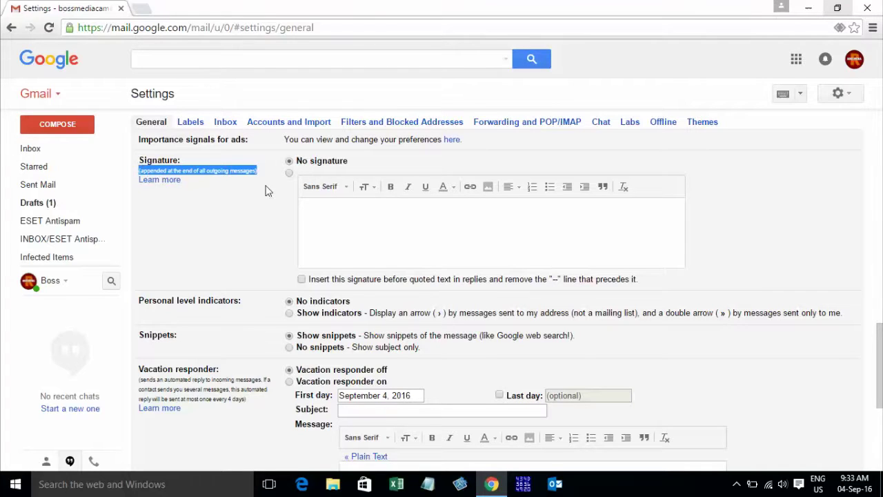
{"action": "left_click", "coordinate": [326, 218]}
{"action": "scroll", "coordinate": [254, 225], "scroll_direction": "up", "scroll_amount": 1}
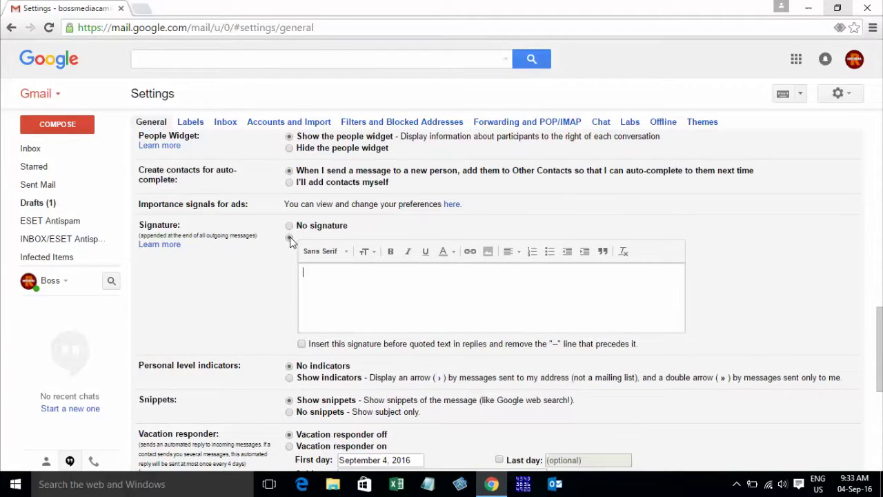
Enter the signature lines 'E Angkor Channel', 'it have a lot of Video Tutorial' and 'Tel : 000 000 000'.
{"action": "left_click", "coordinate": [311, 271]}
{"action": "type", "text": "E Angkor Channel"}
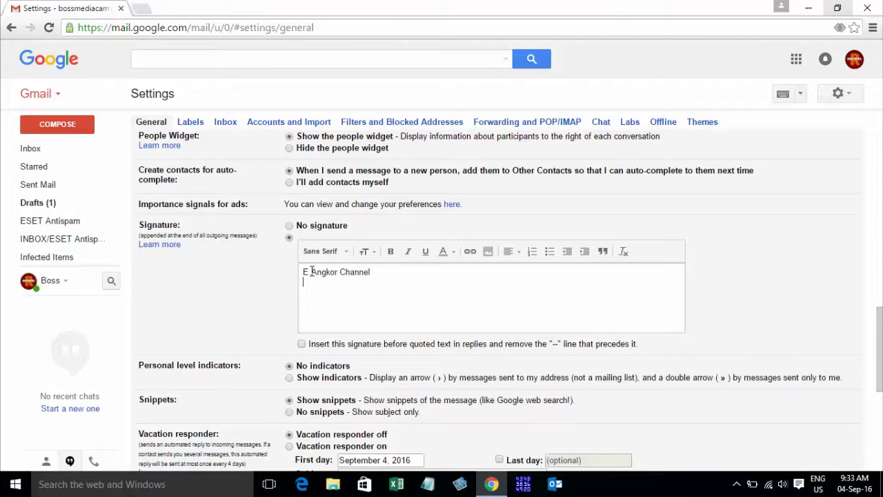
{"action": "type", "text": "it have a lot of Video"}
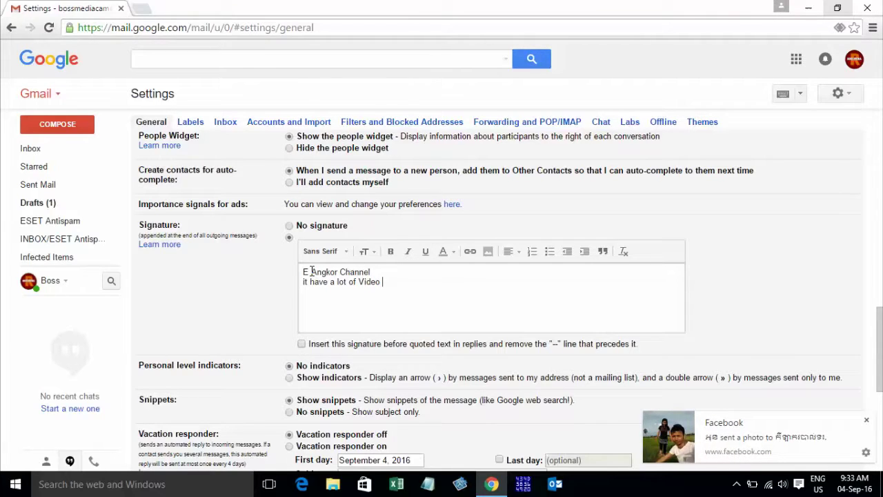
{"action": "type", "text": " Tutorial"}
{"action": "key", "text": "Return"}
{"action": "type", "text": "Tel :"}
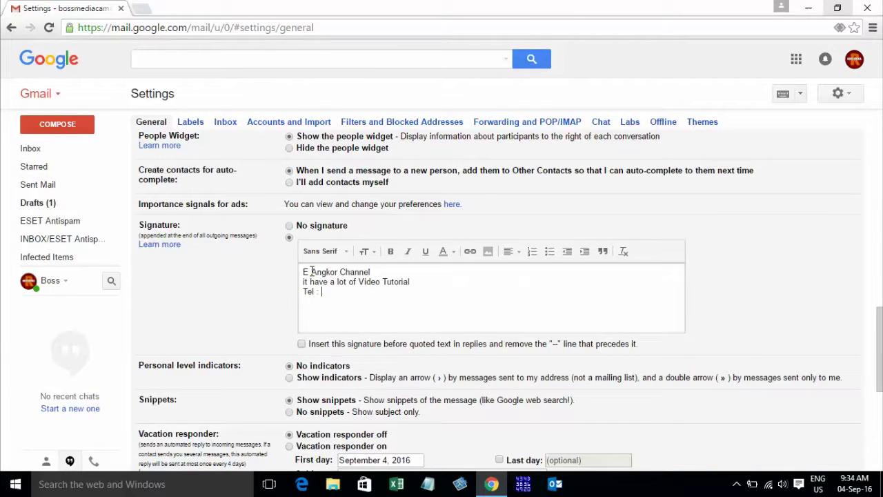
{"action": "type", "text": " 000 000 00"}
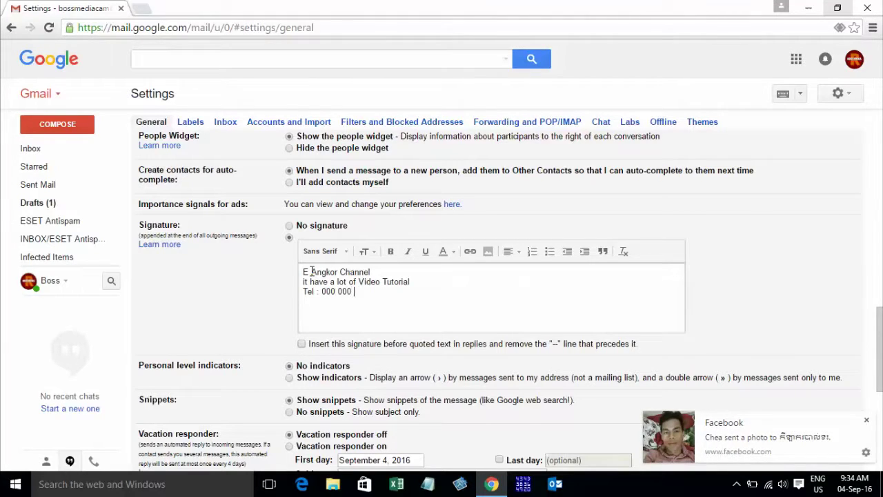
{"action": "type", "text": "0"}
Turn on 'Insert this signature before quoted text' and save the Gmail settings.
{"action": "double_click", "coordinate": [553, 344]}
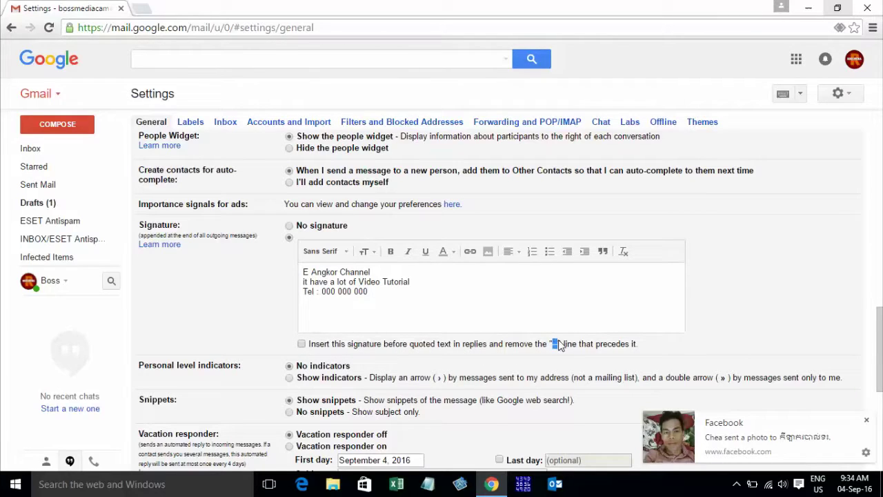
{"action": "left_click_drag", "start_coordinate": [559, 345], "coordinate": [563, 345]}
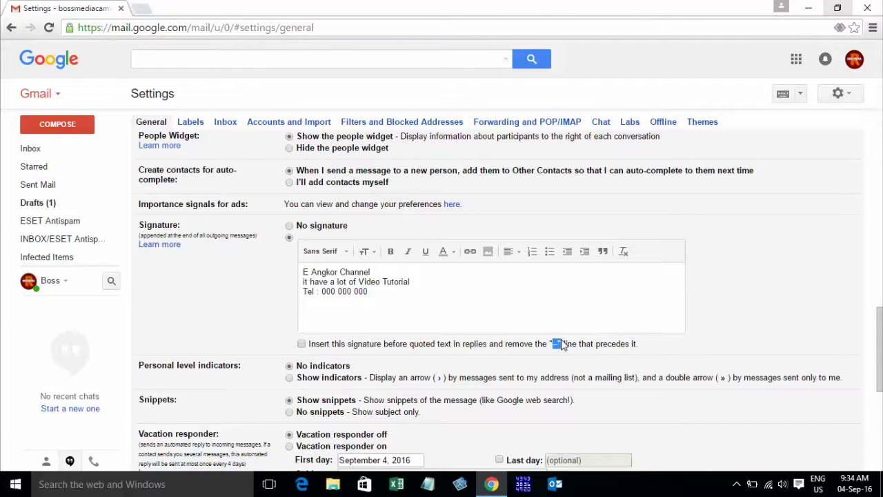
{"action": "left_click", "coordinate": [554, 345]}
{"action": "left_click_drag", "start_coordinate": [560, 349], "coordinate": [643, 346]}
{"action": "scroll", "coordinate": [250, 341], "scroll_direction": "down", "scroll_amount": 1}
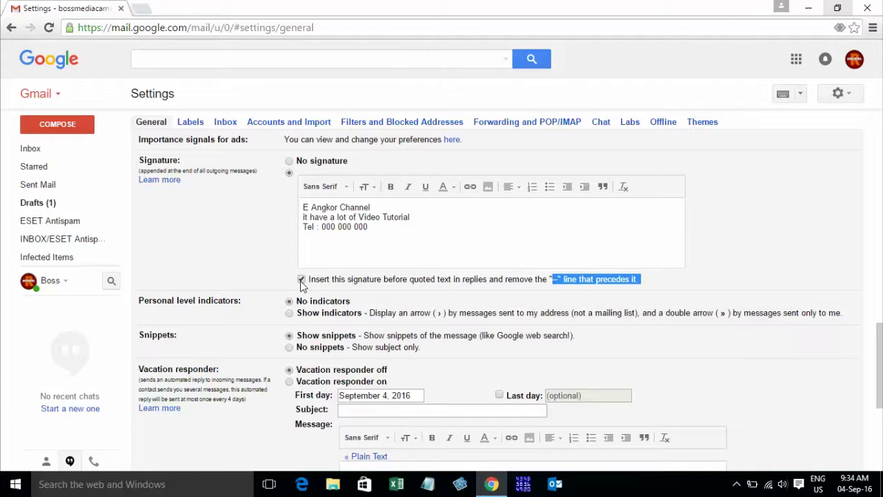
{"action": "scroll", "coordinate": [250, 347], "scroll_direction": "down", "scroll_amount": 4}
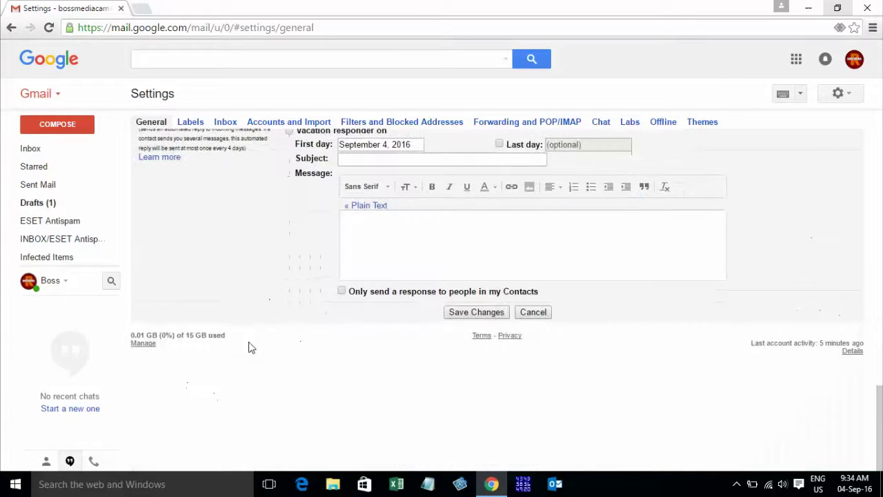
{"action": "left_click", "coordinate": [456, 316]}
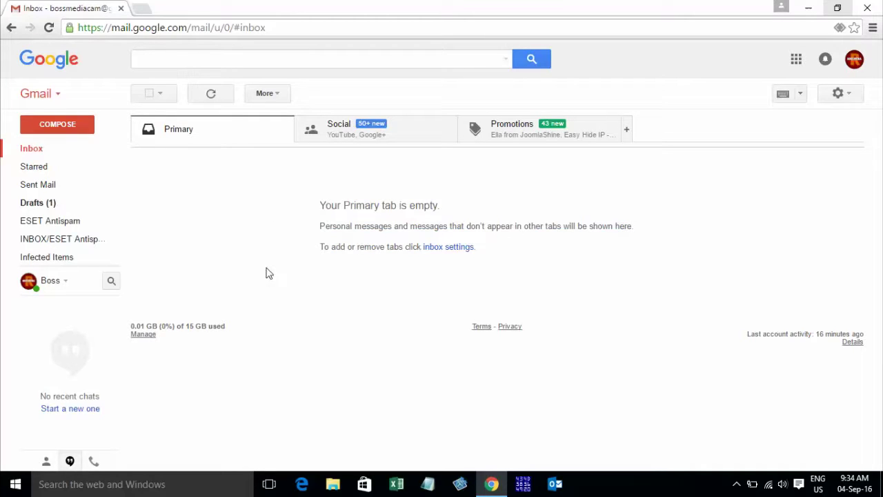
Start a new Gmail message and inspect the automatically inserted signature.
{"action": "left_click", "coordinate": [58, 125]}
{"action": "mouse_move", "coordinate": [617, 307]}
{"action": "left_mouse_down"}
{"action": "mouse_move", "coordinate": [542, 277]}
{"action": "mouse_move", "coordinate": [592, 304]}
{"action": "mouse_move", "coordinate": [540, 283]}
{"action": "mouse_move", "coordinate": [540, 260]}
{"action": "mouse_move", "coordinate": [540, 279]}
{"action": "left_mouse_up"}
{"action": "left_click", "coordinate": [562, 253]}
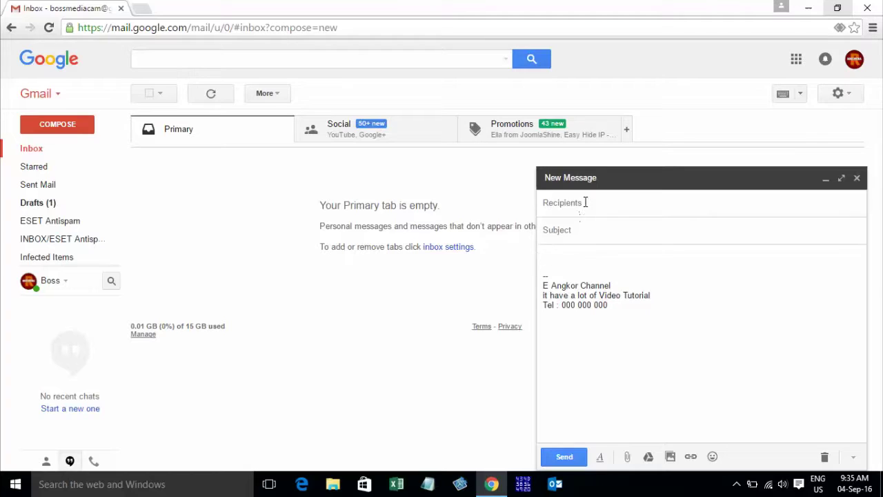
{"action": "left_click", "coordinate": [585, 202]}
{"action": "left_click", "coordinate": [563, 256]}
Give the draft the subject 'ss' and reselect the signature in the body to verify it.
{"action": "left_click", "coordinate": [589, 231]}
{"action": "type", "text": "ss"}
{"action": "double_click", "coordinate": [575, 228]}
{"action": "left_click", "coordinate": [566, 268]}
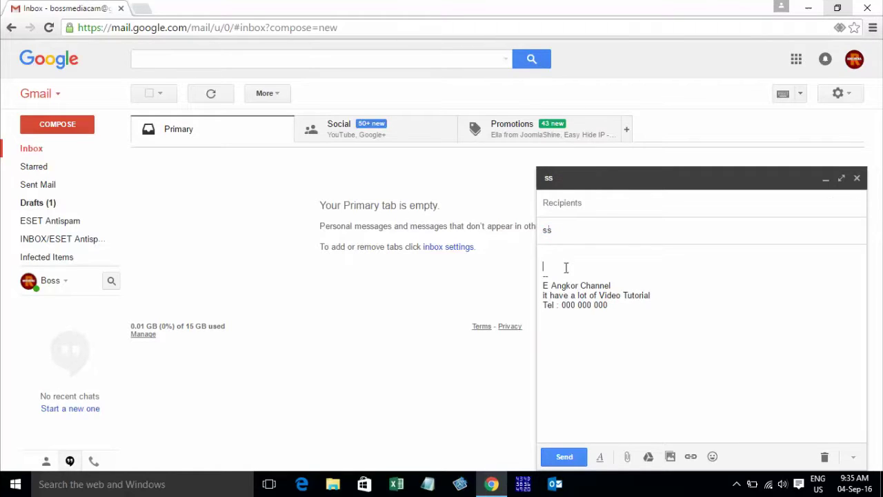
{"action": "mouse_move", "coordinate": [544, 284]}
{"action": "left_mouse_down"}
{"action": "mouse_move", "coordinate": [614, 311]}
{"action": "mouse_move", "coordinate": [545, 276]}
{"action": "left_mouse_up"}
{"action": "left_click", "coordinate": [615, 311]}
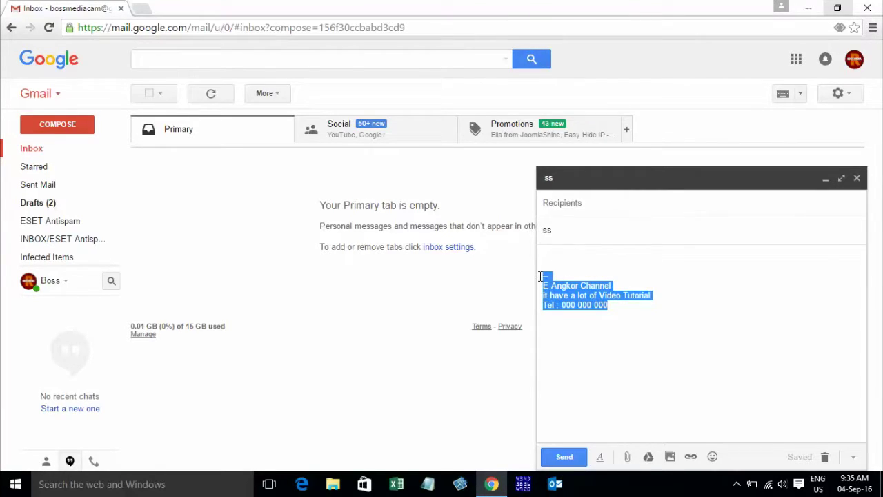
{"action": "mouse_move", "coordinate": [539, 280]}
{"action": "left_mouse_down"}
{"action": "mouse_move", "coordinate": [597, 295]}
{"action": "mouse_move", "coordinate": [587, 304]}
{"action": "mouse_move", "coordinate": [600, 331]}
{"action": "left_mouse_up"}
{"action": "left_click", "coordinate": [621, 338]}
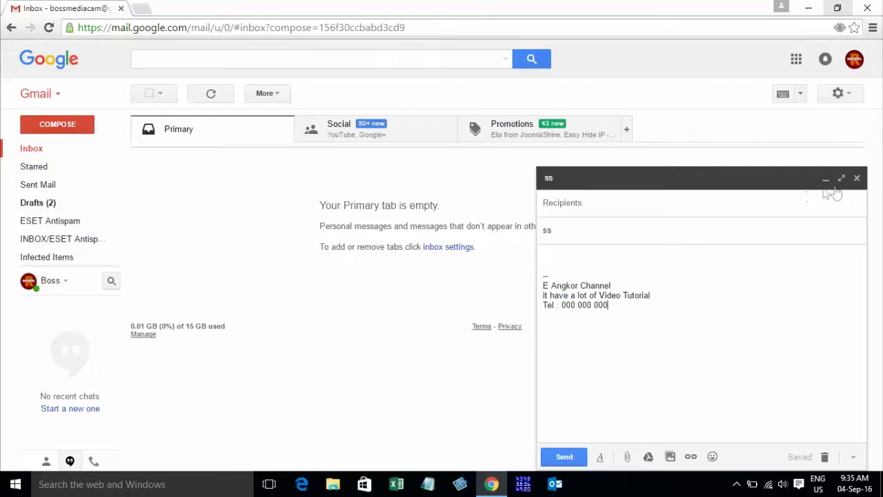
{"action": "left_click", "coordinate": [736, 484]}
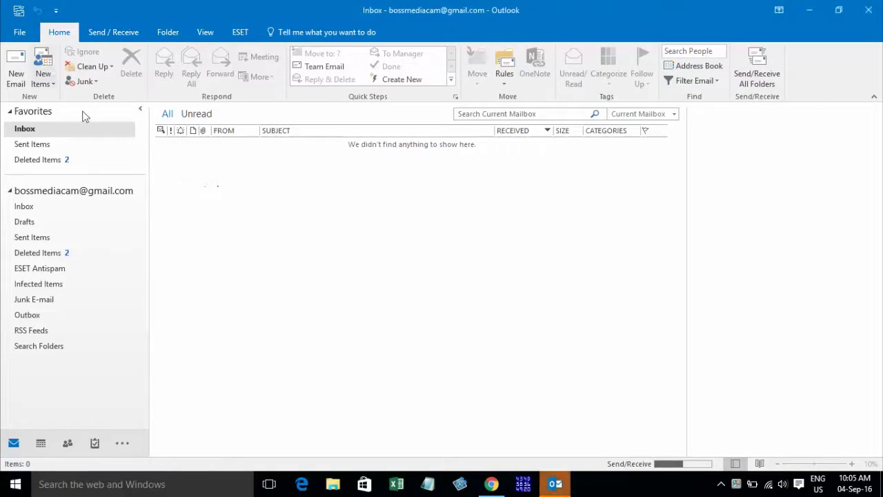
Open Outlook Options from the File menu and go to the Mail category.
{"action": "left_click", "coordinate": [19, 32]}
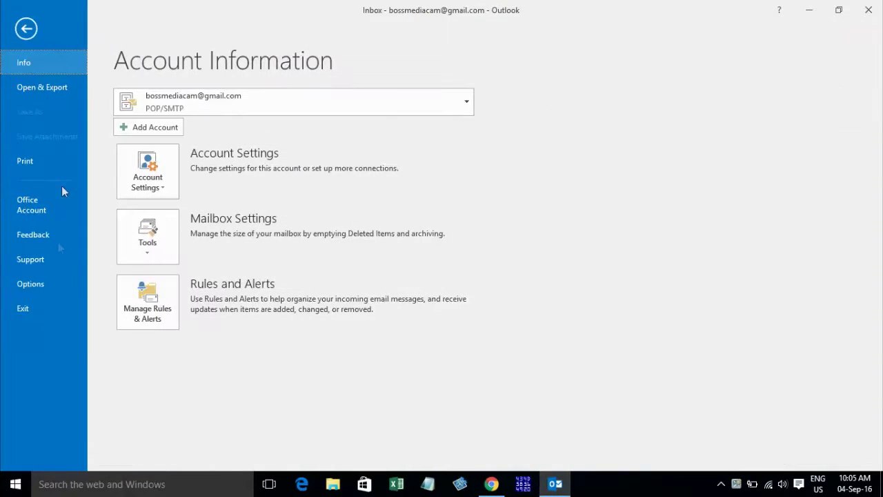
{"action": "left_click", "coordinate": [66, 285]}
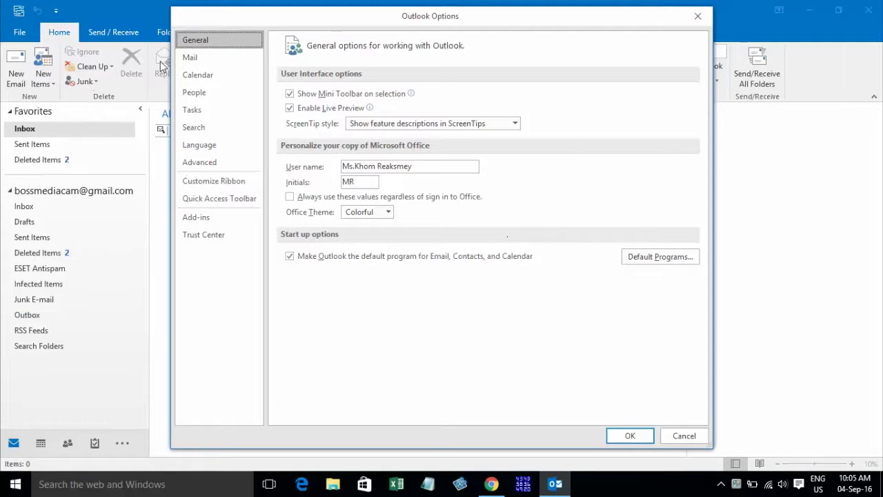
{"action": "left_click", "coordinate": [220, 59]}
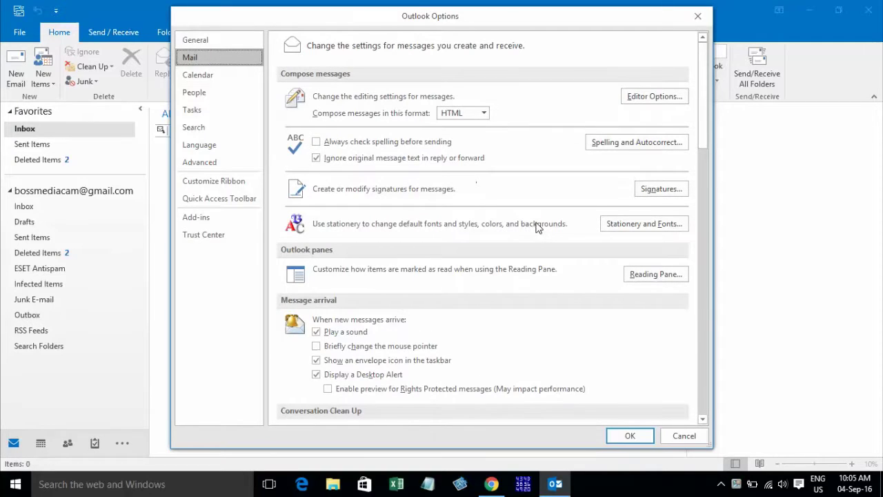
Create a new Outlook signature named 'E Angkor' and select it for editing.
{"action": "left_click", "coordinate": [659, 191]}
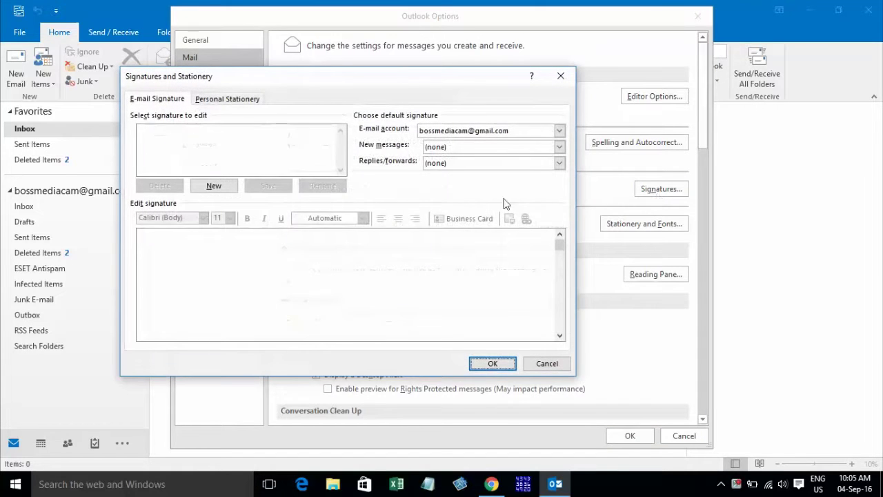
{"action": "left_click", "coordinate": [244, 178]}
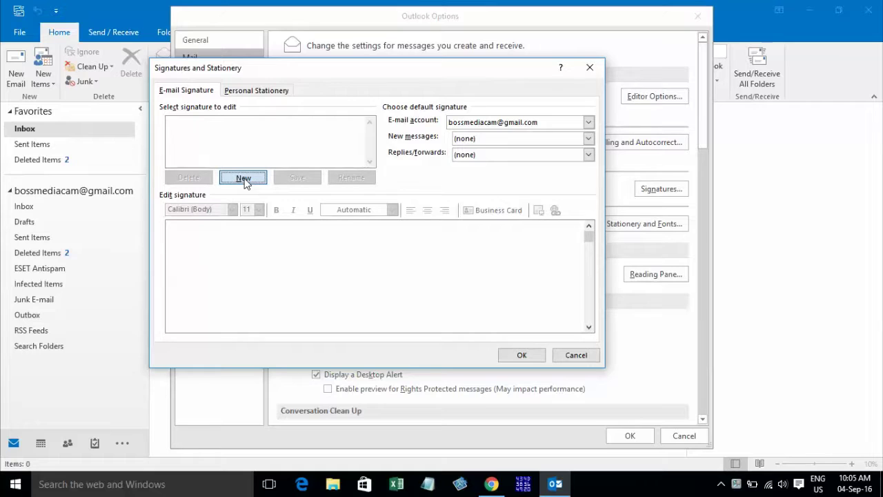
{"action": "type", "text": "E"}
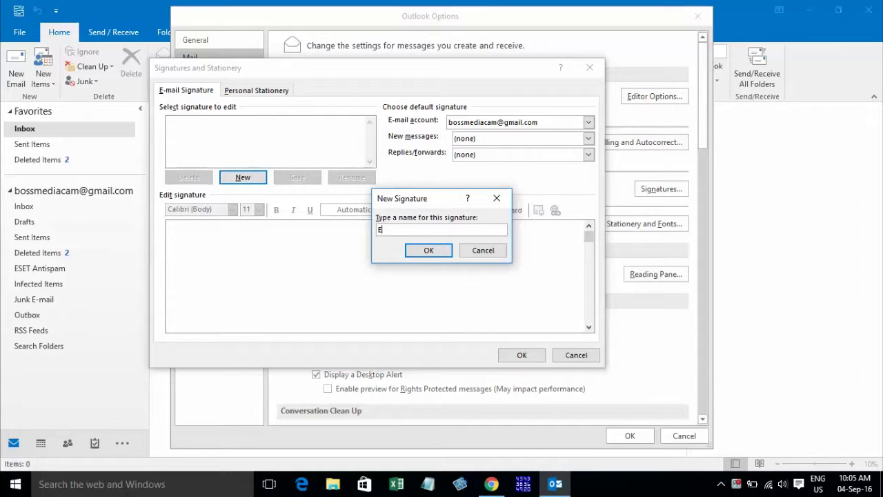
{"action": "type", "text": " Angkor"}
{"action": "left_click", "coordinate": [426, 252]}
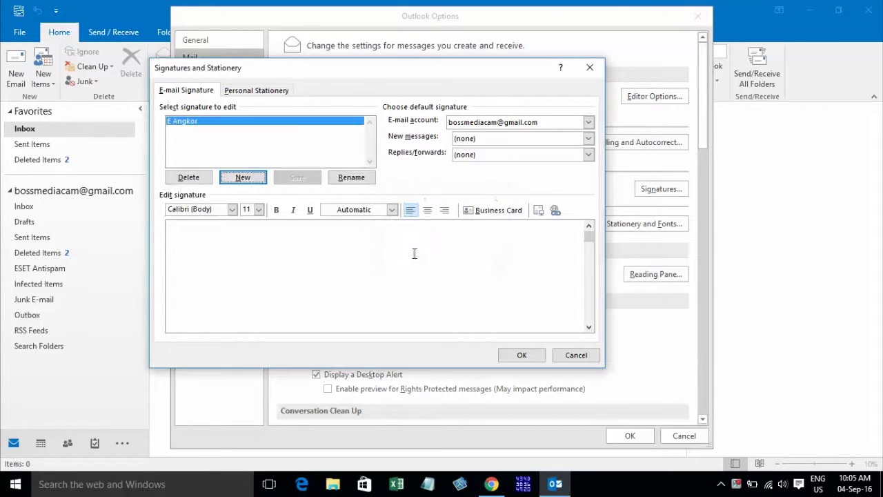
{"action": "left_click", "coordinate": [189, 122]}
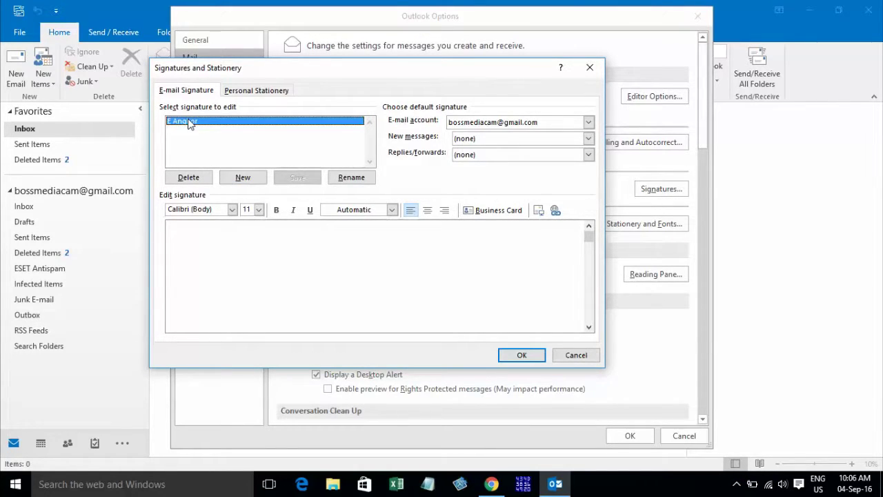
{"action": "left_click", "coordinate": [228, 250]}
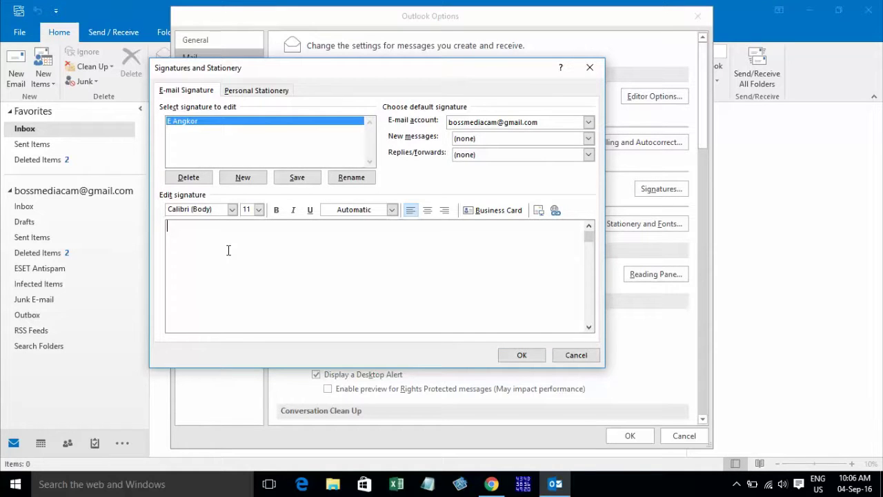
Type the signature lines 'E ANGKOR', 'Youtube Channel' and 'Tel : 000 000 00'.
{"action": "type", "text": "E Angkor"}
{"action": "key", "text": "BackSpace"}
{"action": "key", "text": "BackSpace"}
{"action": "key", "text": "BackSpace"}
{"action": "key", "text": "BackSpace"}
{"action": "key", "text": "BackSpace"}
{"action": "type", "text": "NGKOR"}
{"action": "key", "text": "Return"}
{"action": "type", "text": "Youtub"}
{"action": "key", "text": "BackSpace"}
{"action": "type", "text": "be Ch"}
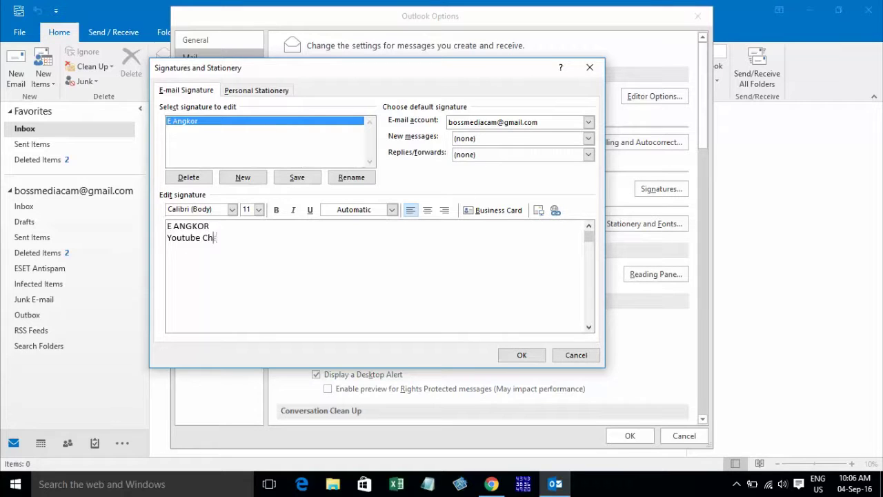
{"action": "type", "text": "annel "}
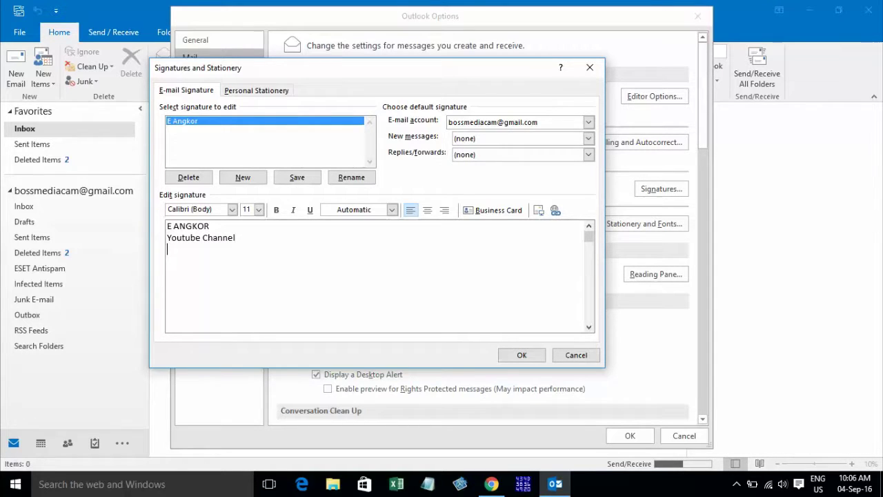
{"action": "type", "text": "Tel"}
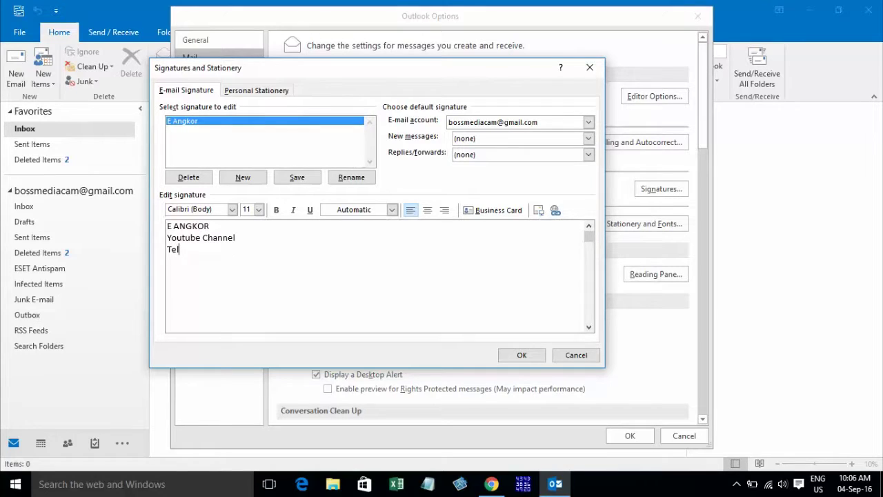
{"action": "type", "text": " : 000 000 000"}
Make the E ANGKOR name line bold.
{"action": "left_click_drag", "start_coordinate": [214, 226], "coordinate": [148, 226]}
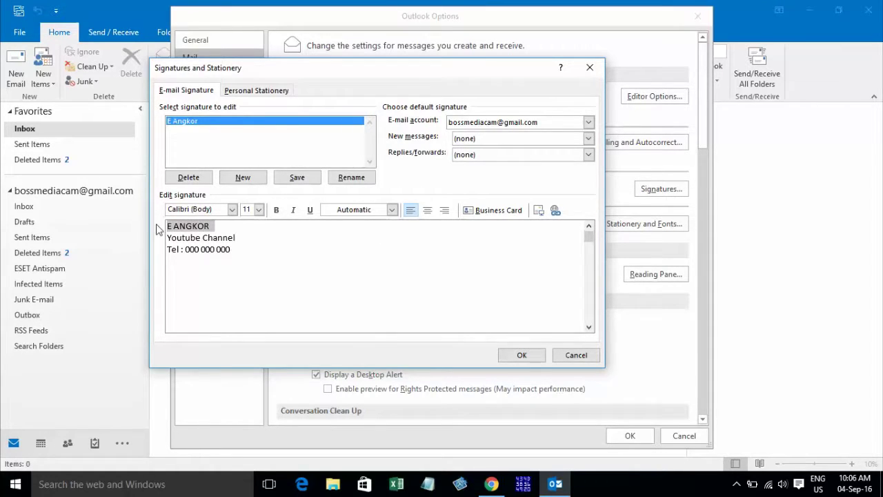
{"action": "left_click", "coordinate": [276, 210]}
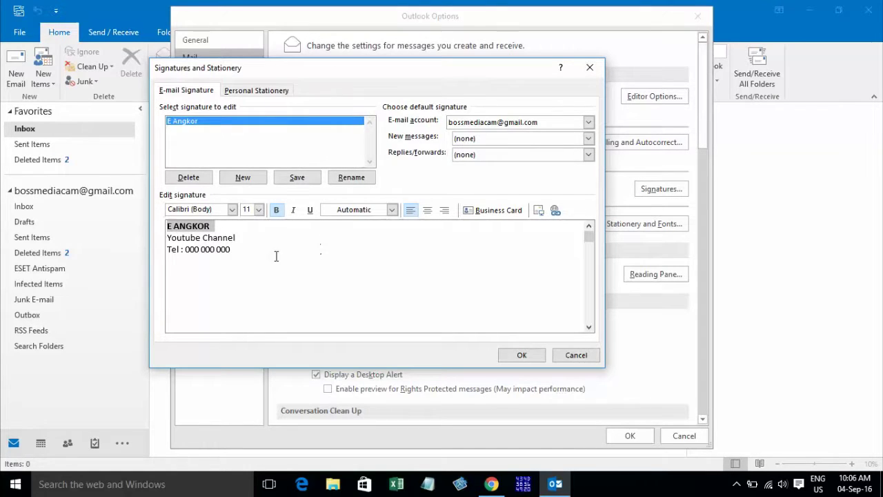
{"action": "left_click", "coordinate": [255, 250]}
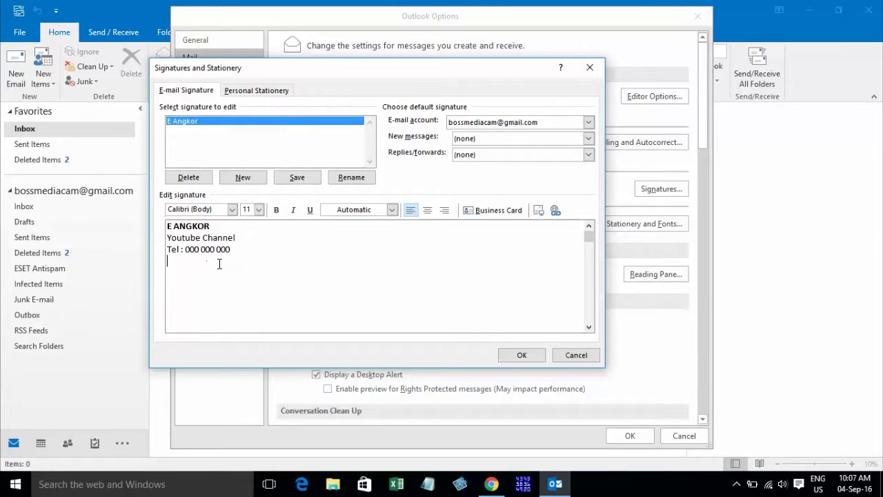
Format the Youtube Channel line in Arial, size 10.
{"action": "left_click_drag", "start_coordinate": [220, 260], "coordinate": [158, 224]}
{"action": "left_click", "coordinate": [232, 239]}
{"action": "left_click_drag", "start_coordinate": [236, 240], "coordinate": [167, 241]}
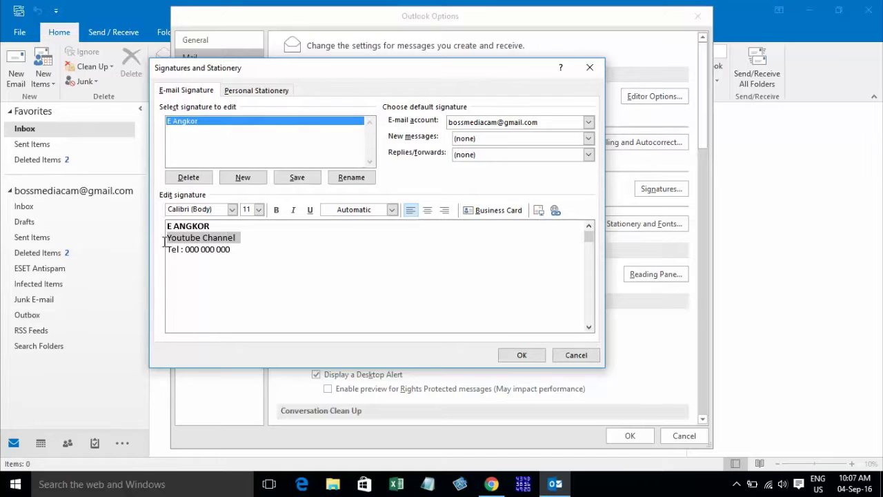
{"action": "left_click", "coordinate": [232, 209]}
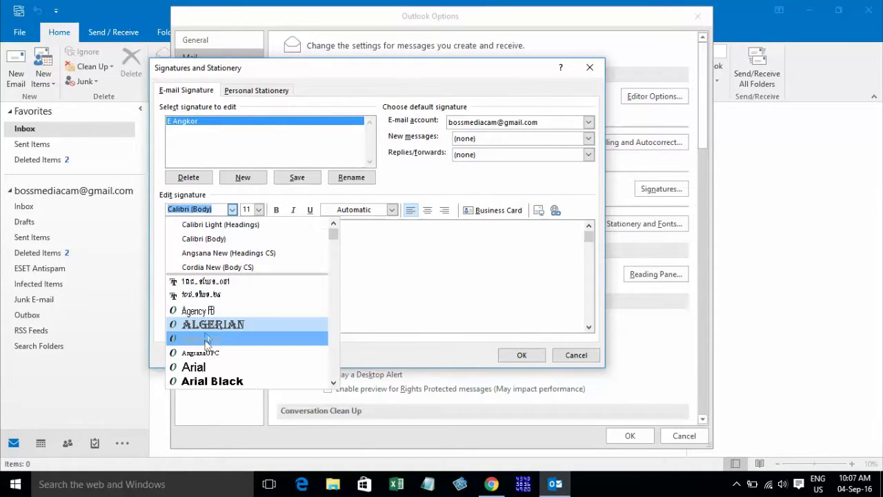
{"action": "left_click", "coordinate": [208, 367]}
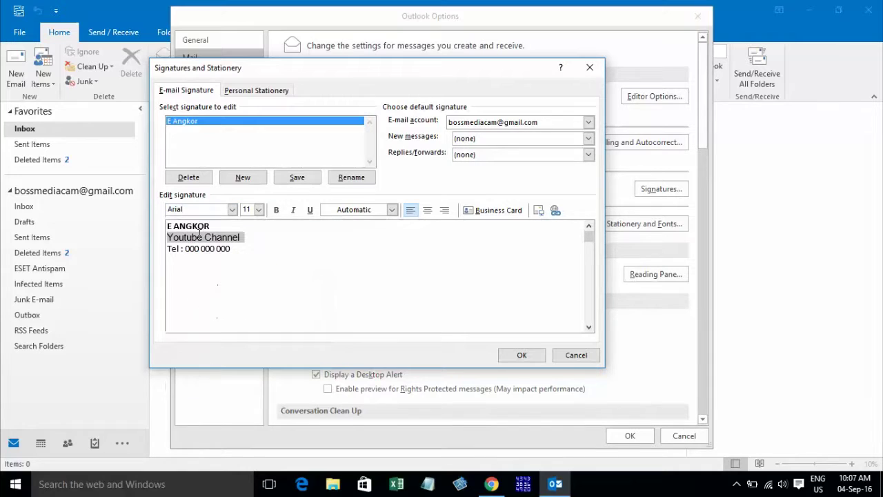
{"action": "left_click", "coordinate": [259, 209]}
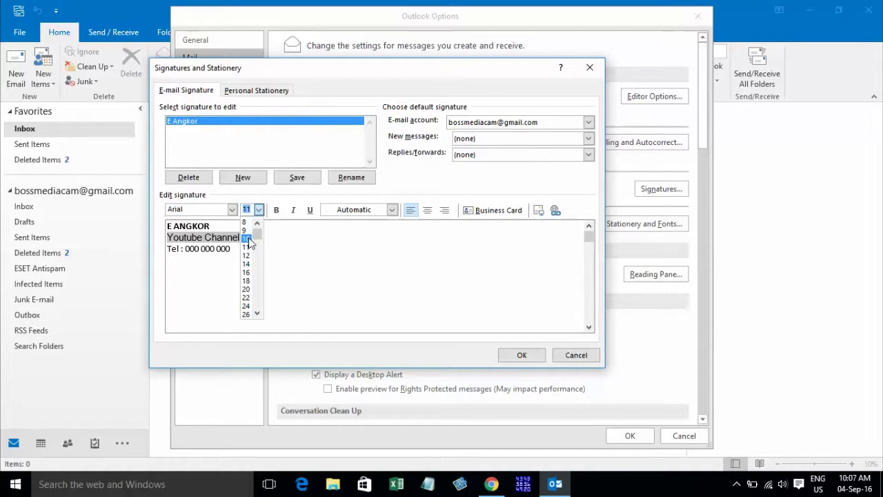
{"action": "left_click", "coordinate": [247, 239]}
{"action": "left_click", "coordinate": [248, 248]}
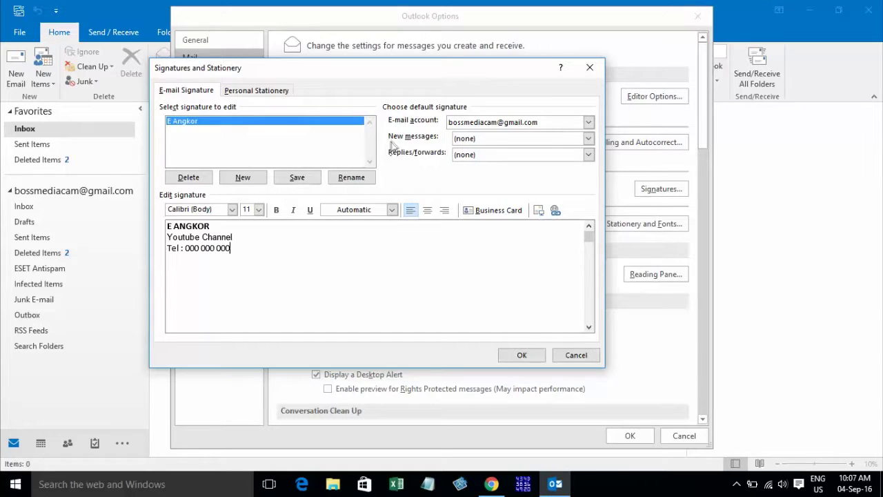
Make E Angkor the default signature for new messages and replies/forwards, confirming both dialogs with OK.
{"action": "left_click", "coordinate": [588, 138]}
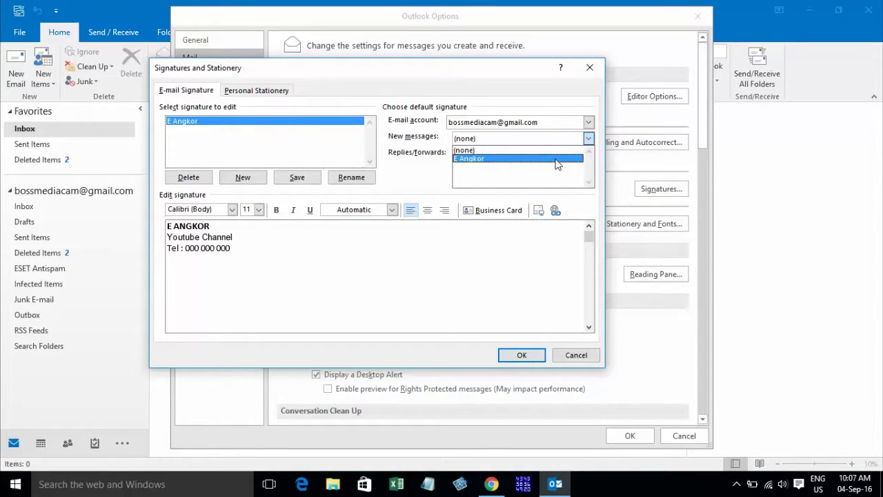
{"action": "left_click", "coordinate": [557, 160]}
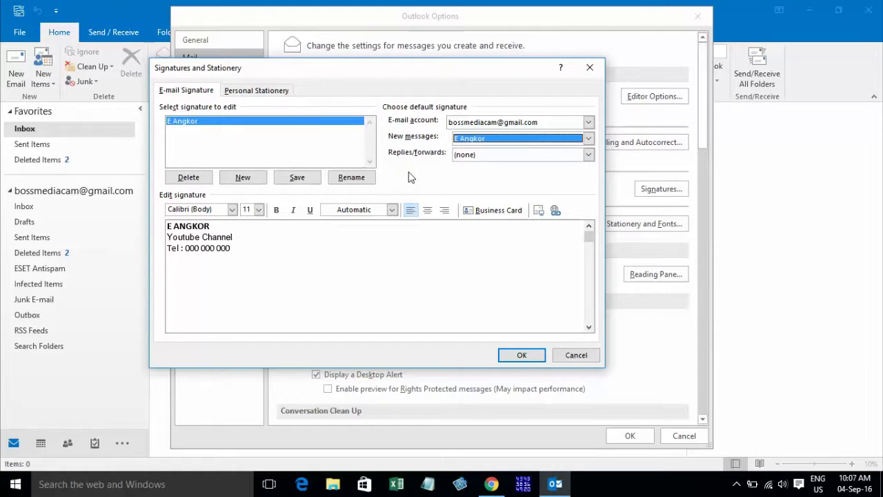
{"action": "left_click", "coordinate": [499, 155]}
{"action": "key", "text": "Down"}
{"action": "key", "text": "Return"}
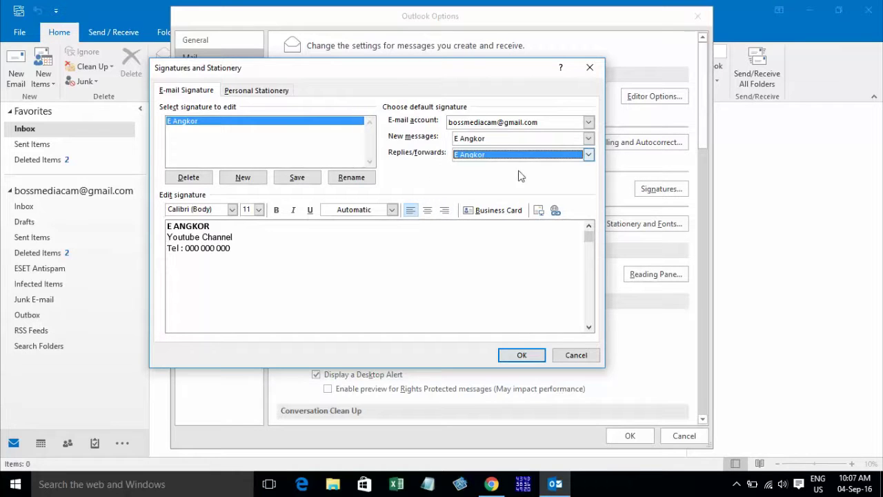
{"action": "left_click", "coordinate": [522, 355]}
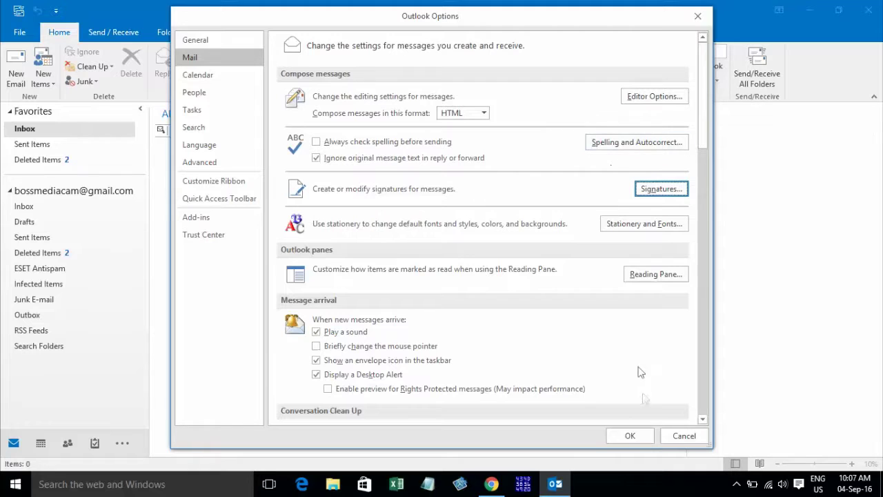
{"action": "left_click", "coordinate": [629, 437]}
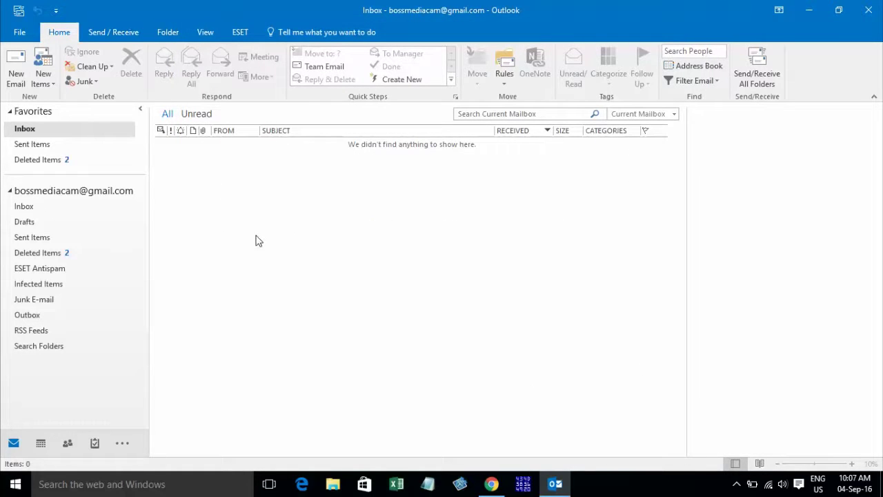
Check the E Angkor signature in a new message, then close the message and Outlook.
{"action": "left_click", "coordinate": [14, 66]}
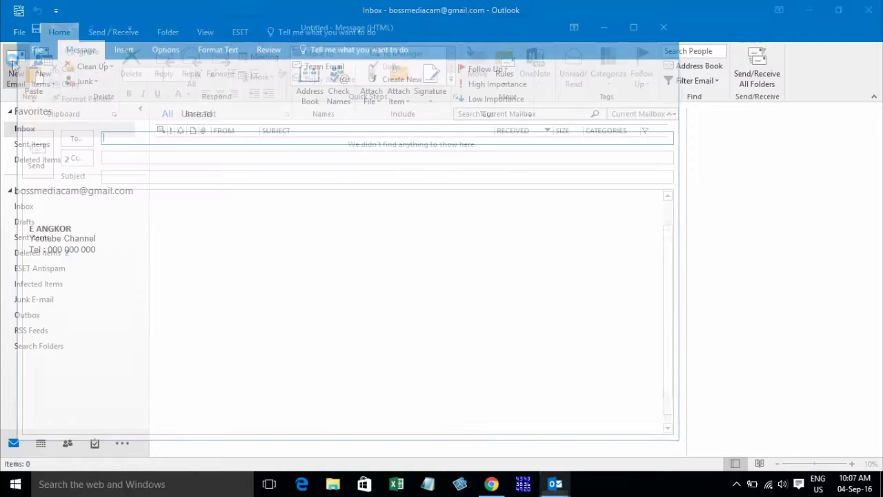
{"action": "left_click_drag", "start_coordinate": [185, 27], "coordinate": [329, 23]}
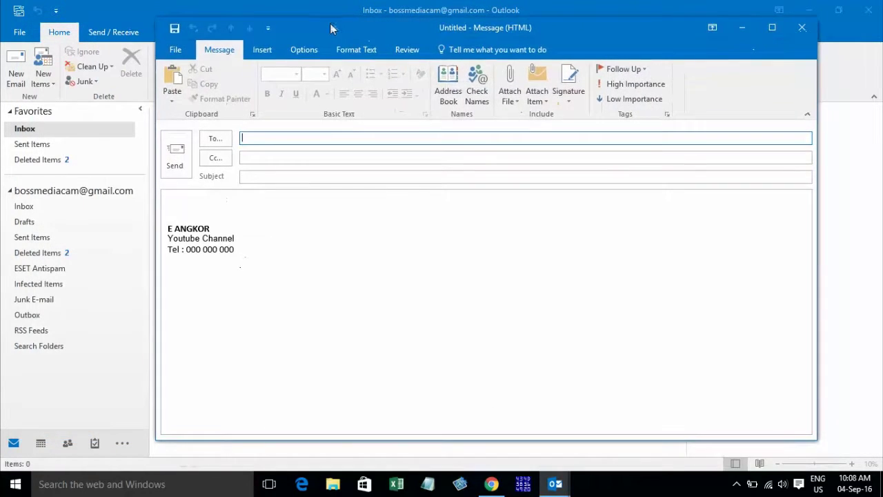
{"action": "left_click_drag", "start_coordinate": [245, 254], "coordinate": [169, 228]}
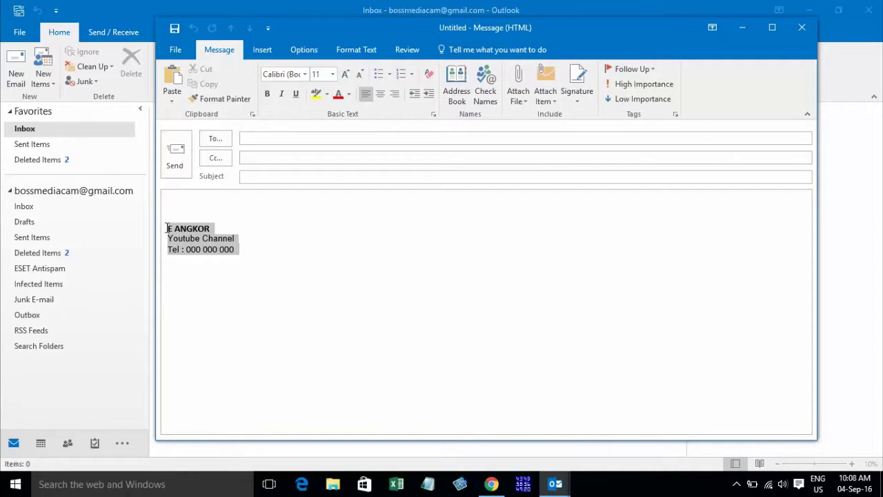
{"action": "left_click", "coordinate": [171, 200]}
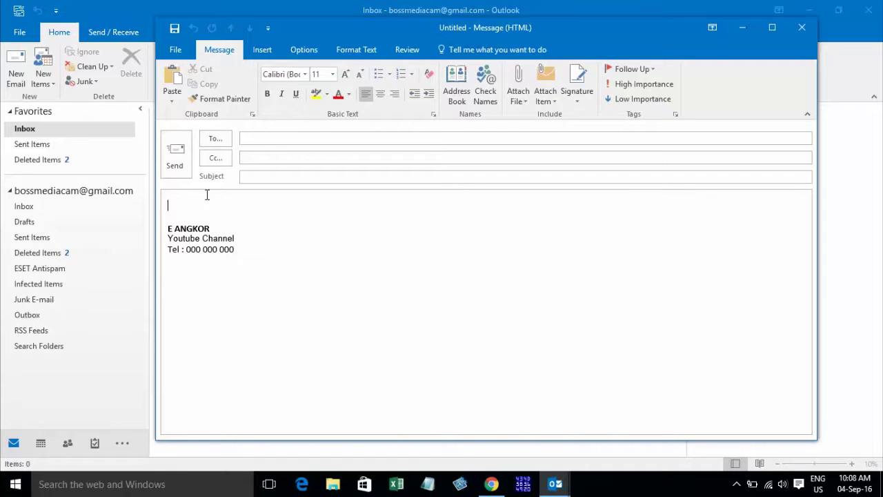
{"action": "left_click_drag", "start_coordinate": [359, 32], "coordinate": [314, 29]}
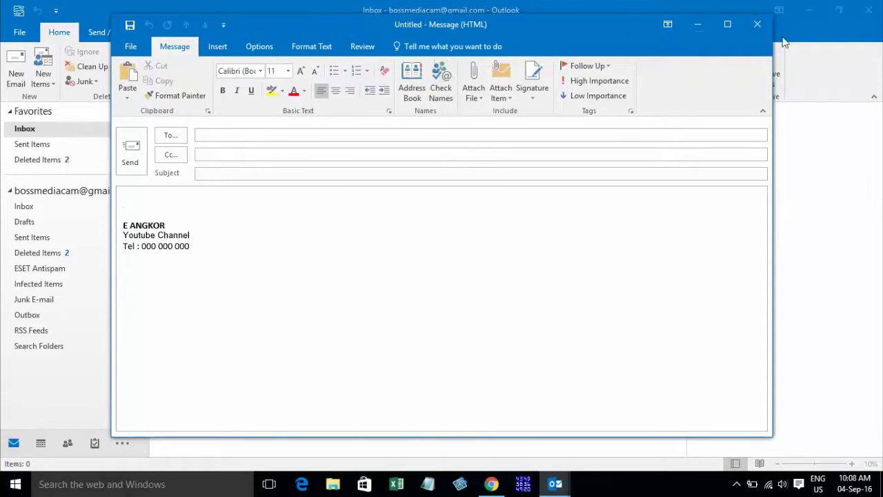
{"action": "left_click", "coordinate": [756, 24]}
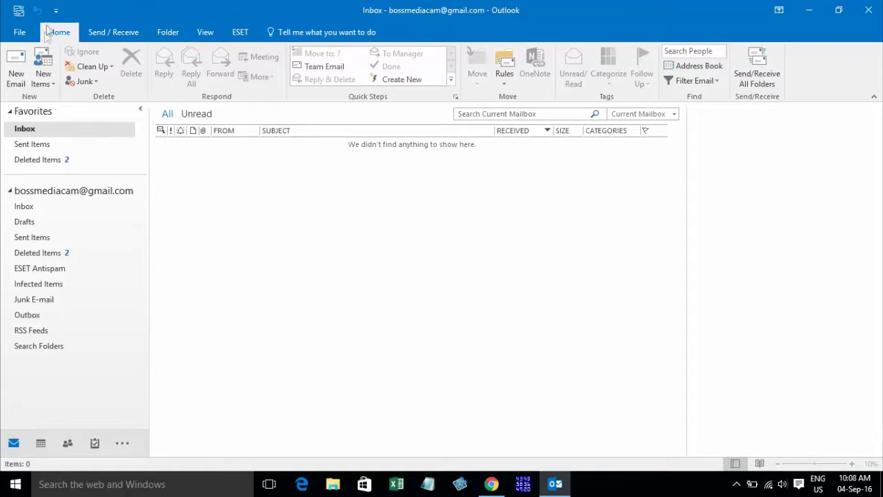
{"action": "left_click", "coordinate": [876, 8]}
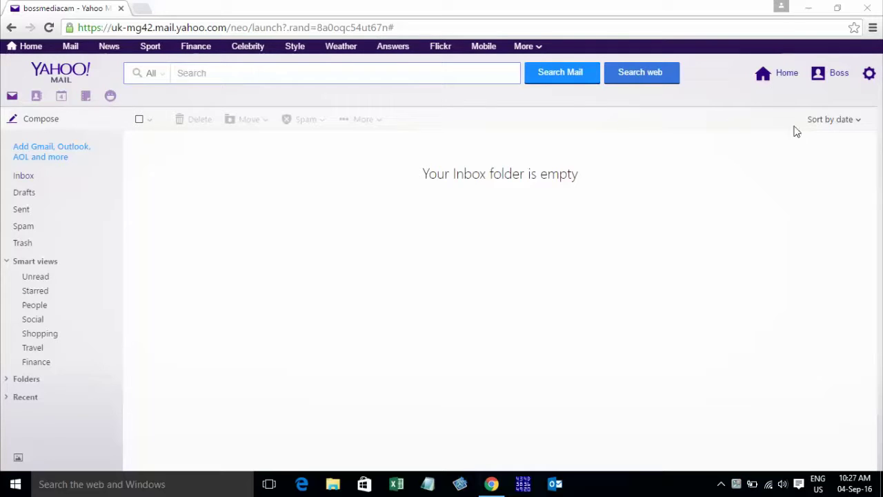
Open Yahoo Mail's Settings from the gear menu and show the Accounts section.
{"action": "left_click", "coordinate": [870, 76]}
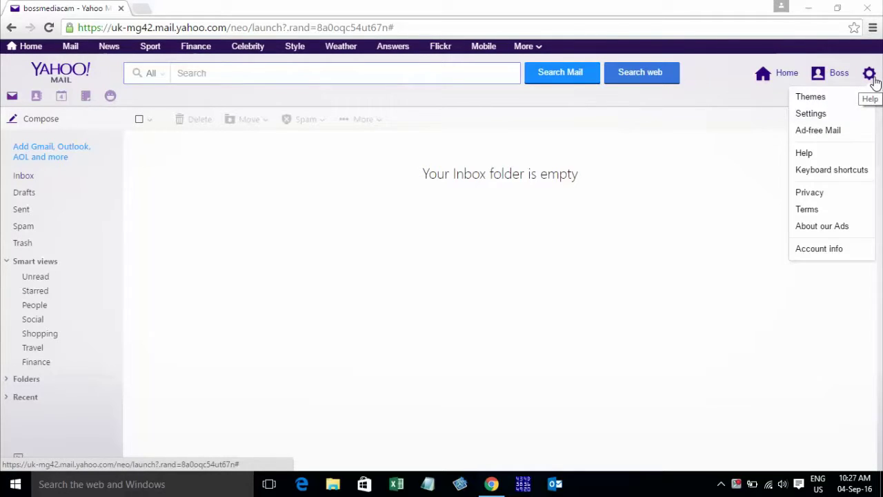
{"action": "left_click", "coordinate": [824, 116]}
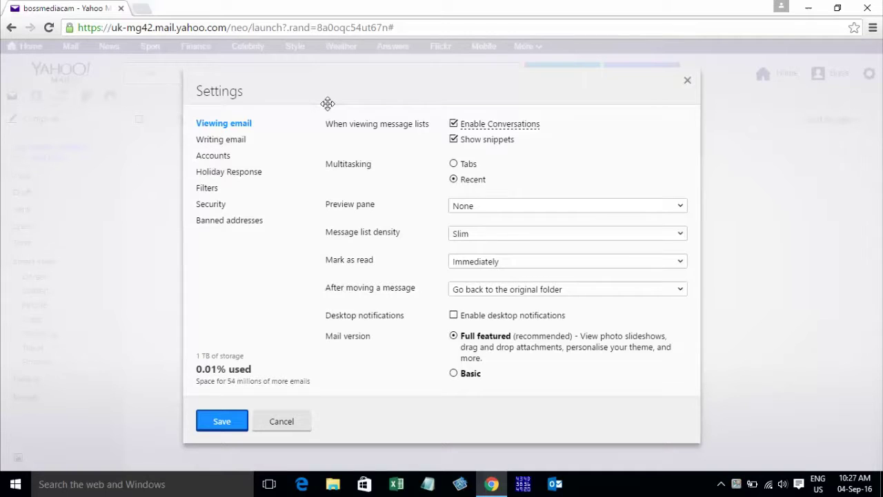
{"action": "mouse_move", "coordinate": [327, 103]}
{"action": "left_mouse_down"}
{"action": "mouse_move", "coordinate": [345, 85]}
{"action": "mouse_move", "coordinate": [338, 90]}
{"action": "left_mouse_up"}
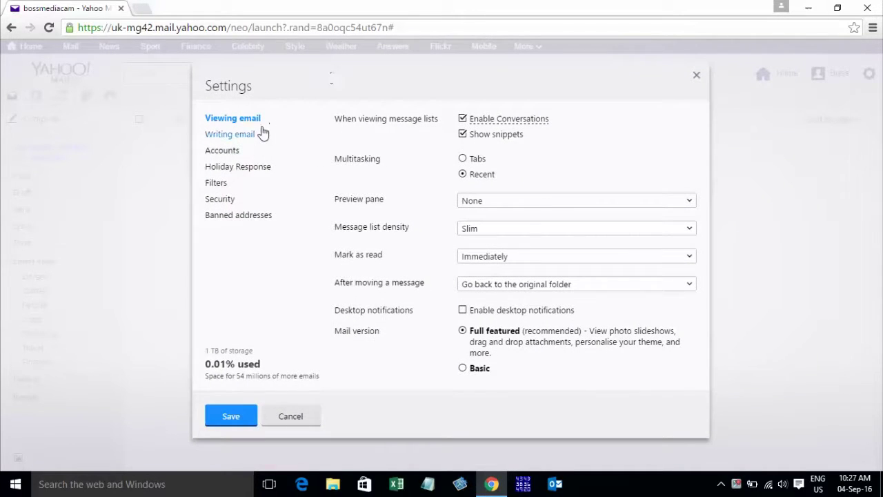
{"action": "left_click", "coordinate": [223, 153]}
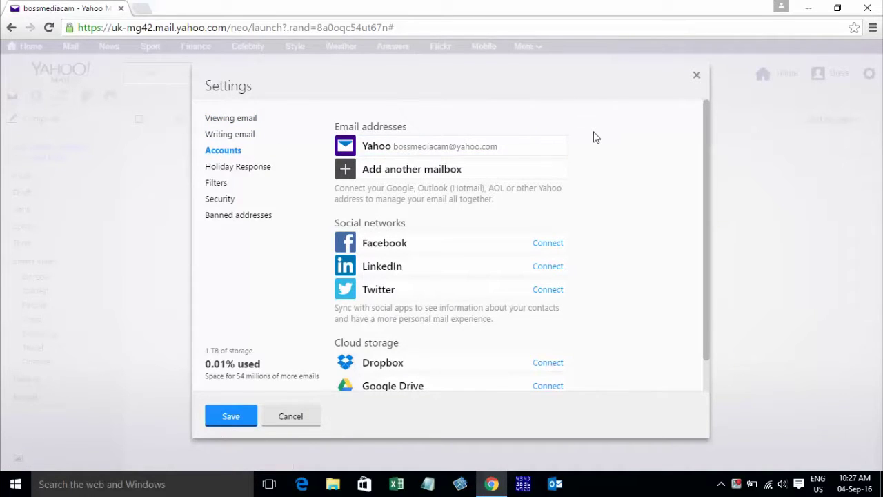
{"action": "scroll", "coordinate": [598, 137], "scroll_direction": "down", "scroll_amount": 1}
{"action": "scroll", "coordinate": [597, 137], "scroll_direction": "up", "scroll_amount": 1}
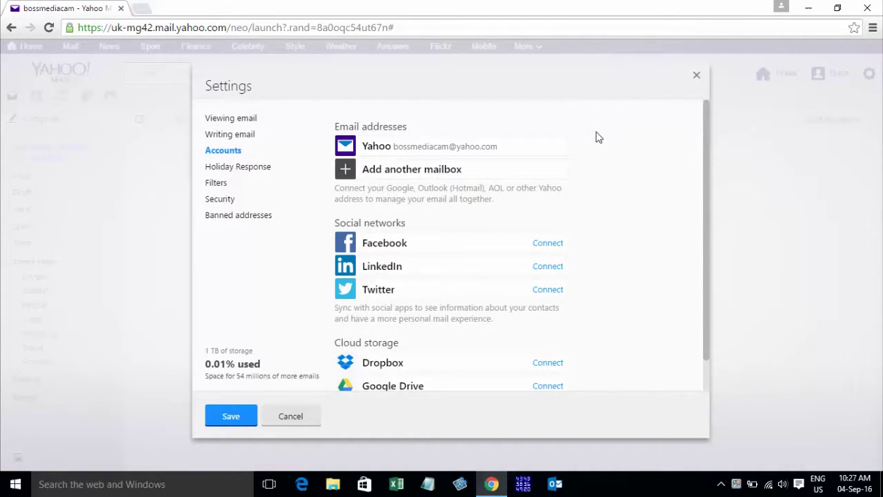
Open the Yahoo mailbox's details and bring its Signature section with 'Sent from Yahoo Mail' into view.
{"action": "left_click", "coordinate": [371, 147]}
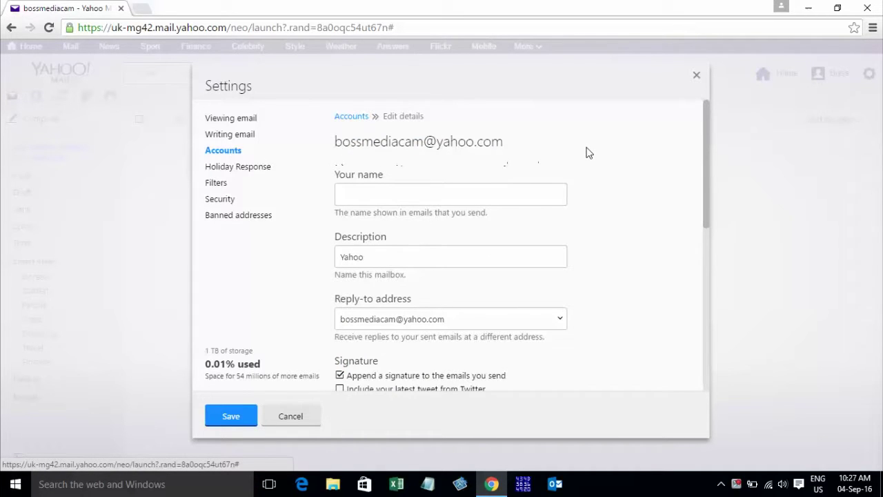
{"action": "scroll", "coordinate": [587, 152], "scroll_direction": "down", "scroll_amount": 3}
{"action": "scroll", "coordinate": [587, 152], "scroll_direction": "up", "scroll_amount": 1}
{"action": "scroll", "coordinate": [587, 152], "scroll_direction": "down", "scroll_amount": 1}
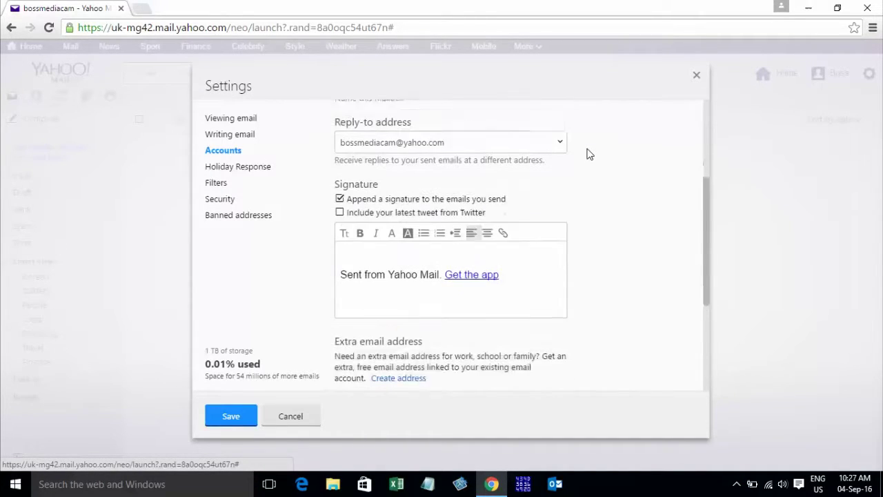
{"action": "left_click_drag", "start_coordinate": [337, 167], "coordinate": [385, 169]}
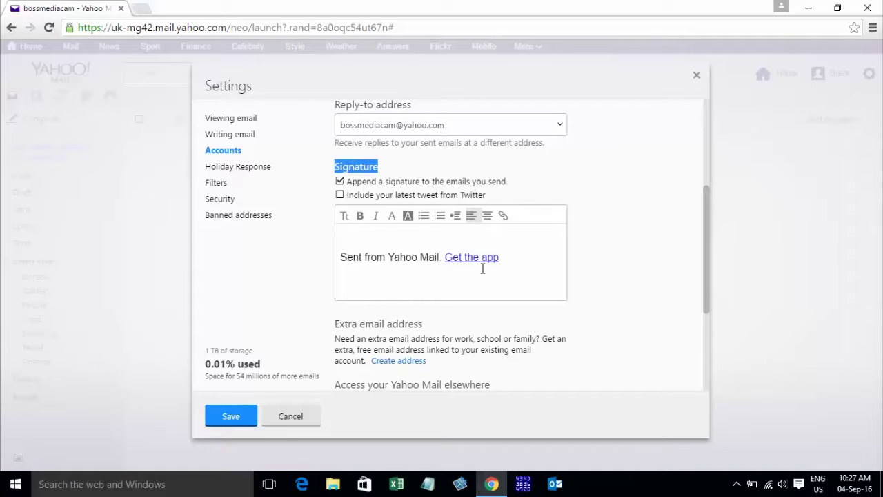
Replace the default Yahoo signature with the name, 'Youtube Channel' and a Tel line, then save.
{"action": "left_click", "coordinate": [529, 262]}
{"action": "key", "text": "BackSpace"}
{"action": "key", "text": "BackSpace"}
{"action": "key", "text": "BackSpace"}
{"action": "key", "text": "BackSpace"}
{"action": "key", "text": "BackSpace"}
{"action": "key", "text": "BackSpace"}
{"action": "key", "text": "BackSpace"}
{"action": "key", "text": "BackSpace"}
{"action": "key", "text": "BackSpace"}
{"action": "key", "text": "BackSpace"}
{"action": "key", "text": "BackSpace"}
{"action": "key", "text": "BackSpace"}
{"action": "key", "text": "BackSpace"}
{"action": "key", "text": "BackSpace"}
{"action": "key", "text": "BackSpace"}
{"action": "key", "text": "BackSpace"}
{"action": "key", "text": "BackSpace"}
{"action": "key", "text": "BackSpace"}
{"action": "key", "text": "BackSpace"}
{"action": "key", "text": "BackSpace"}
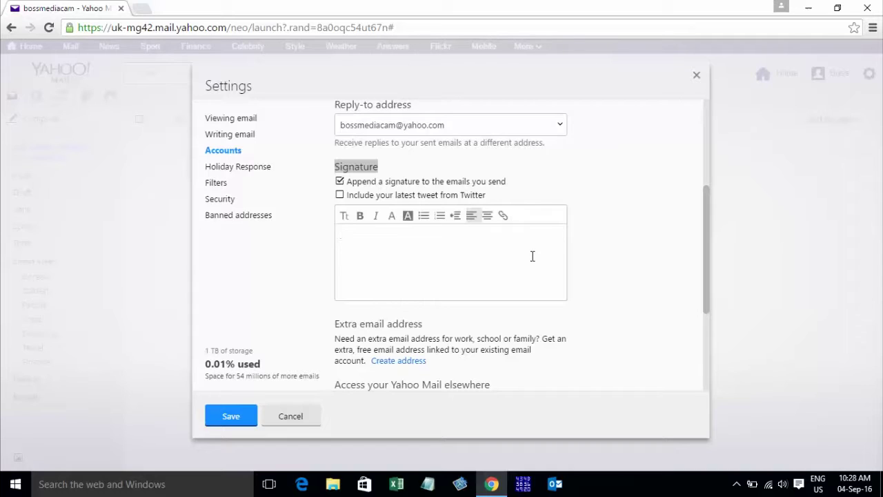
{"action": "type", "text": "E"}
{"action": "type", "text": " ANGKOR "}
{"action": "type", "text": "Youtu"}
{"action": "type", "text": "be Ch"}
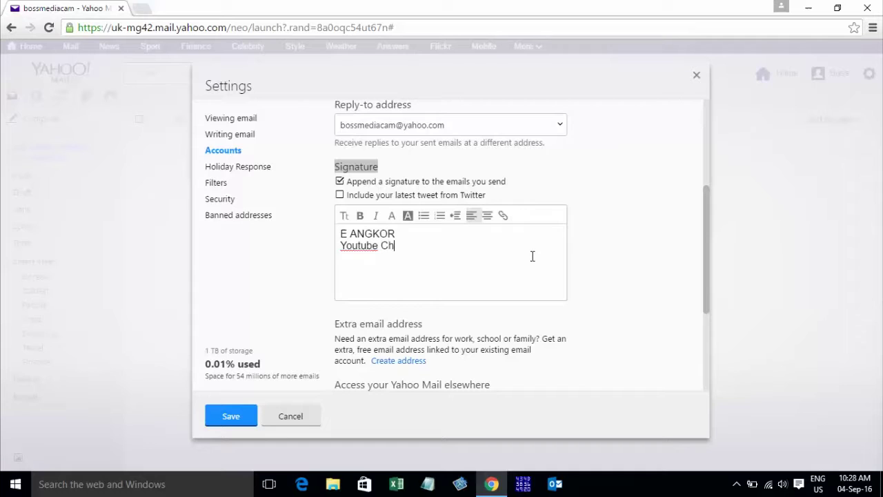
{"action": "type", "text": "annel Tel:"}
{"action": "type", "text": " 000 0"}
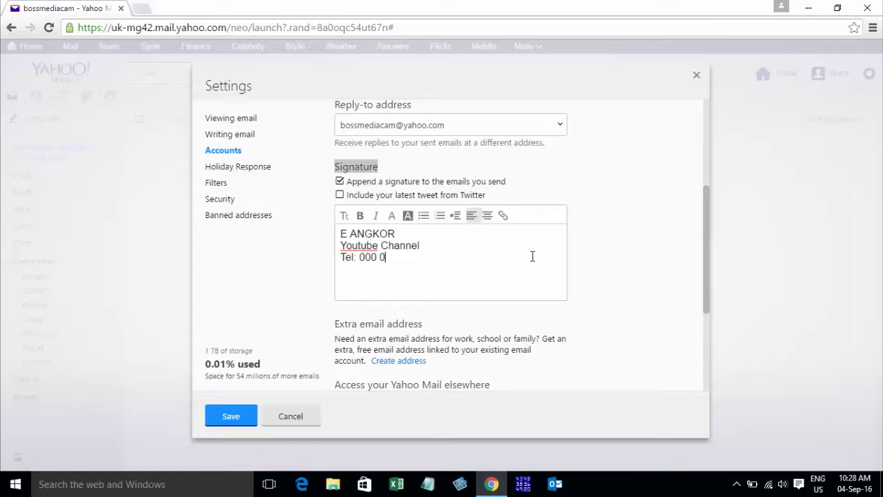
{"action": "type", "text": "00 000"}
{"action": "scroll", "coordinate": [623, 177], "scroll_direction": "up", "scroll_amount": 3}
{"action": "scroll", "coordinate": [623, 177], "scroll_direction": "down", "scroll_amount": 4}
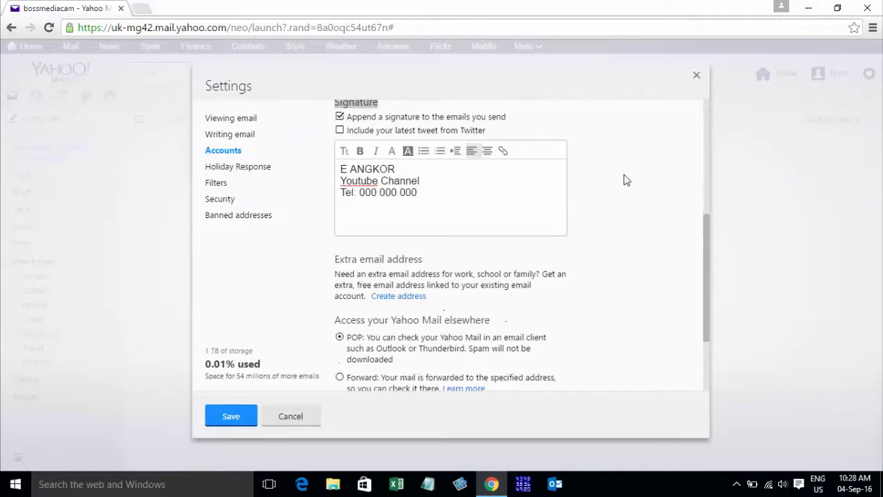
{"action": "left_click", "coordinate": [233, 422]}
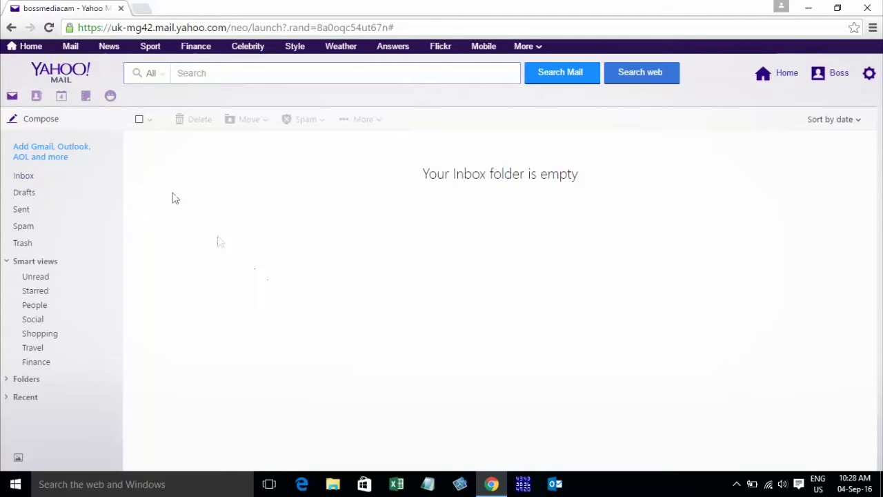
Start a new Yahoo message and check that the name, Youtube Channel and Tel signature fills its body.
{"action": "left_click", "coordinate": [20, 124]}
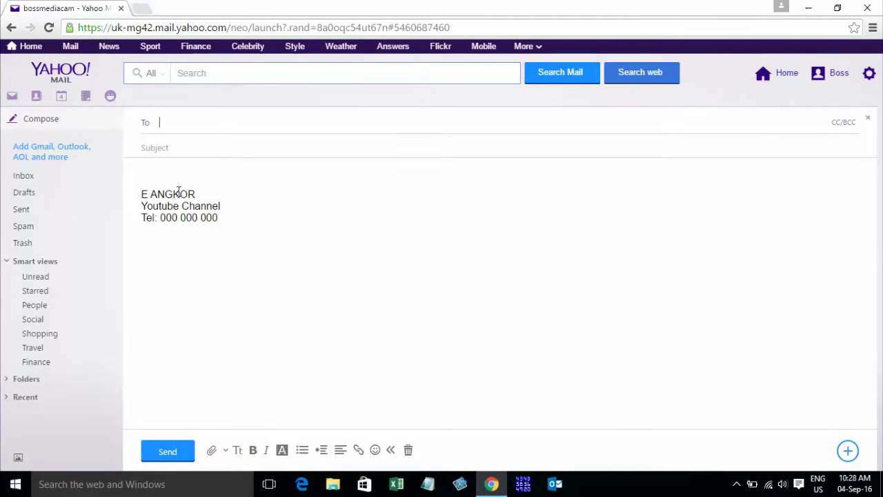
{"action": "mouse_move", "coordinate": [141, 195]}
{"action": "left_mouse_down"}
{"action": "mouse_move", "coordinate": [223, 209]}
{"action": "mouse_move", "coordinate": [233, 228]}
{"action": "left_mouse_up"}
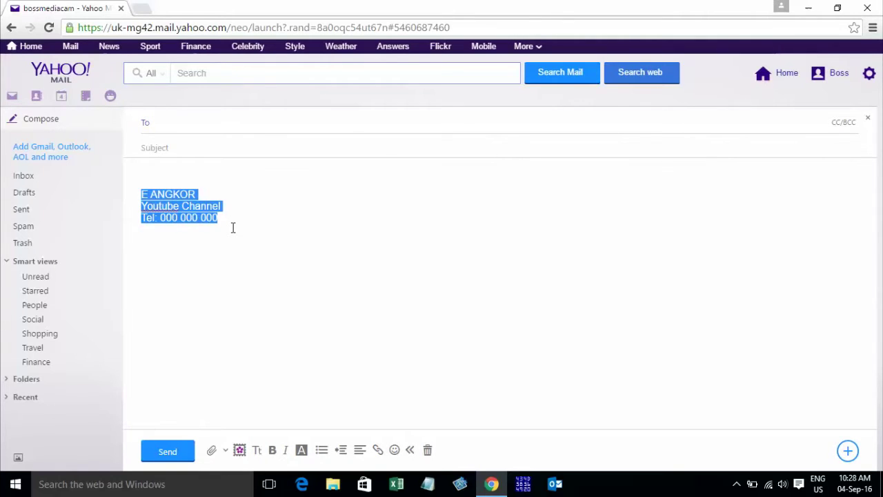
{"action": "left_click", "coordinate": [233, 227]}
{"action": "mouse_move", "coordinate": [149, 194]}
{"action": "left_mouse_down"}
{"action": "mouse_move", "coordinate": [216, 205]}
{"action": "mouse_move", "coordinate": [235, 222]}
{"action": "left_mouse_up"}
{"action": "left_click", "coordinate": [229, 222]}
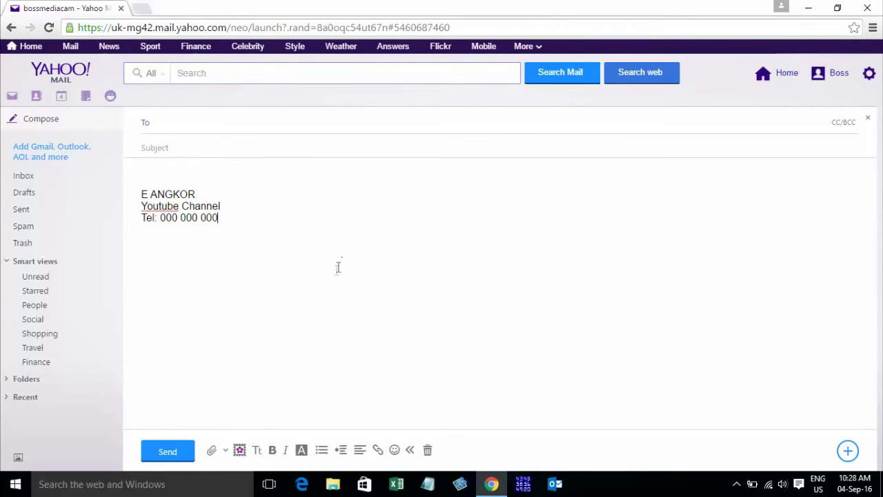